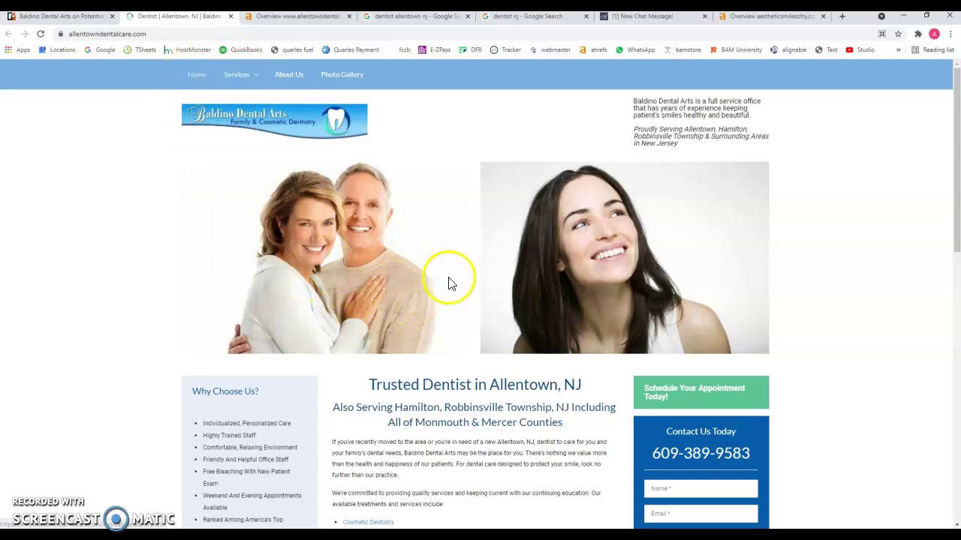
Step: Open Baldino's Dental Bridges page from the Services menu and scroll through its content
scroll(448, 283, "down", 10)
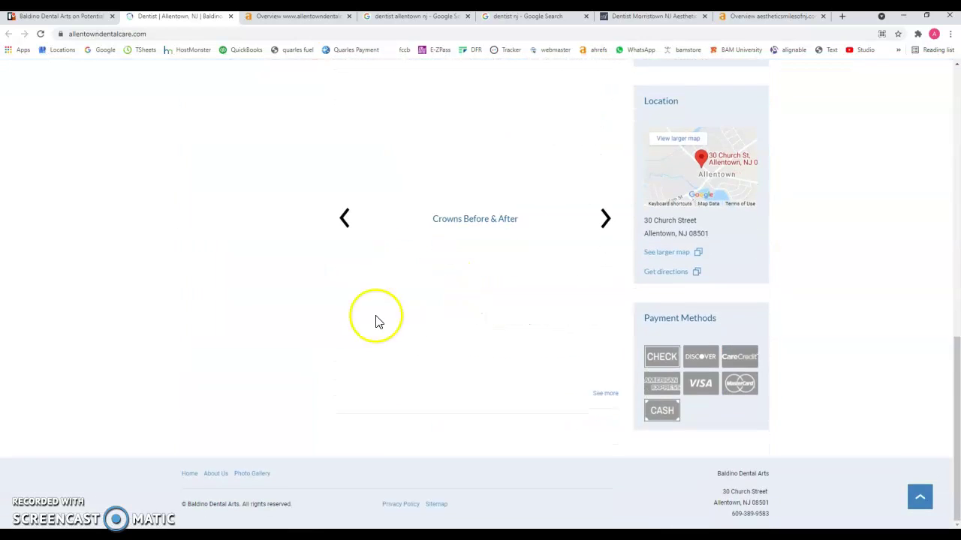
scroll(307, 353, "up", 10)
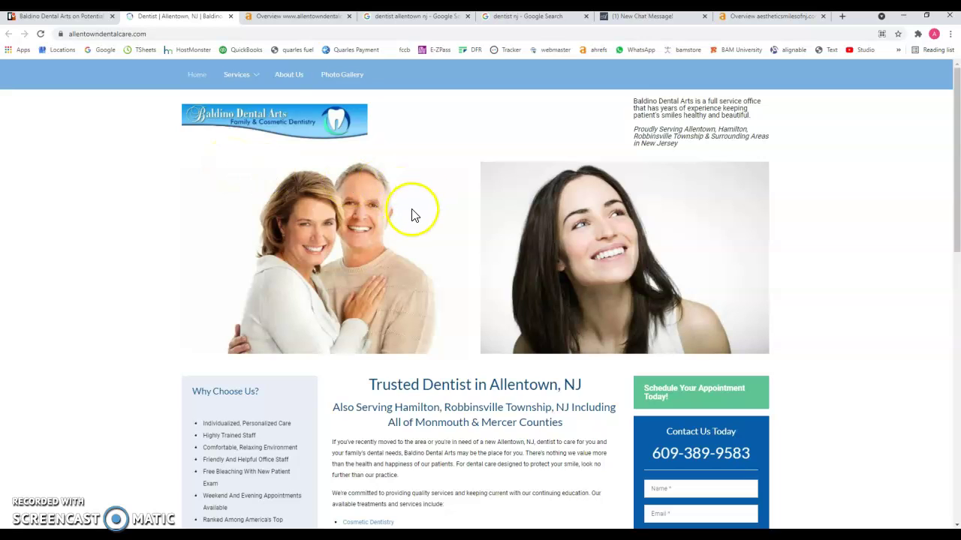
scroll(414, 225, "down", 3)
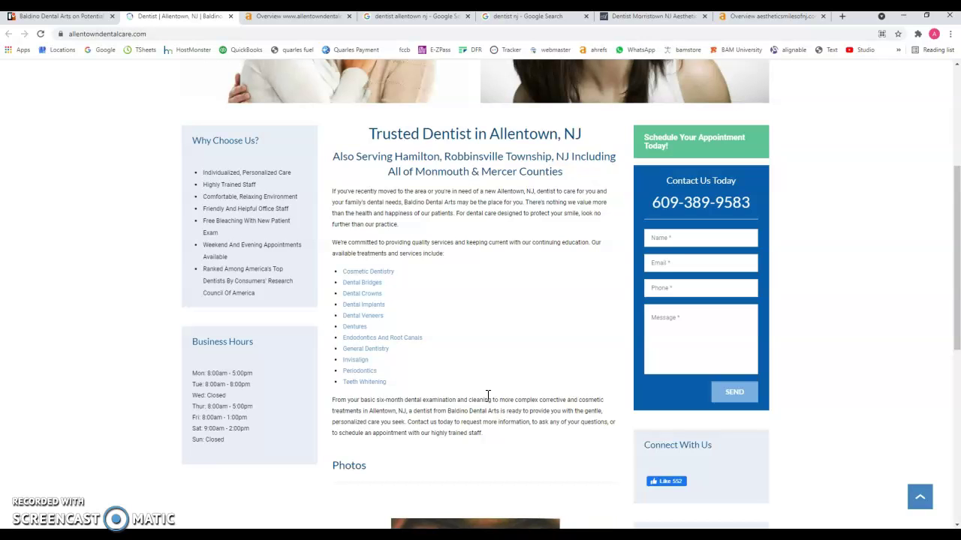
scroll(456, 398, "up", 4)
mouse_move(248, 78)
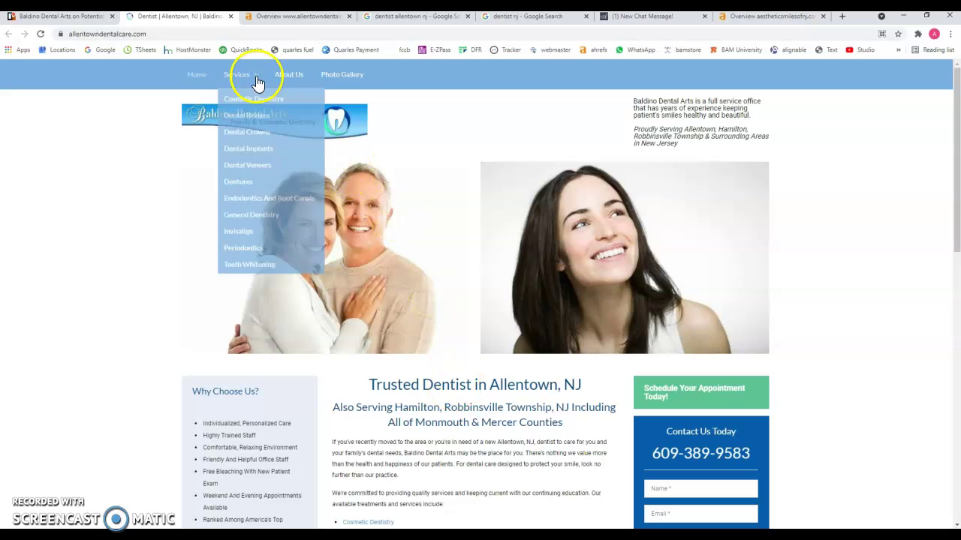
left_click(257, 123)
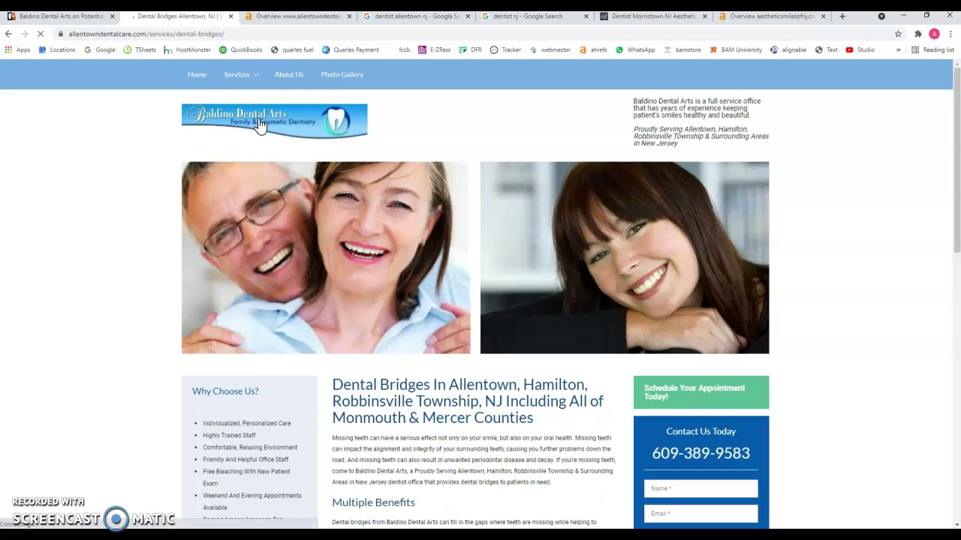
scroll(426, 310, "down", 5)
scroll(427, 310, "down", 5)
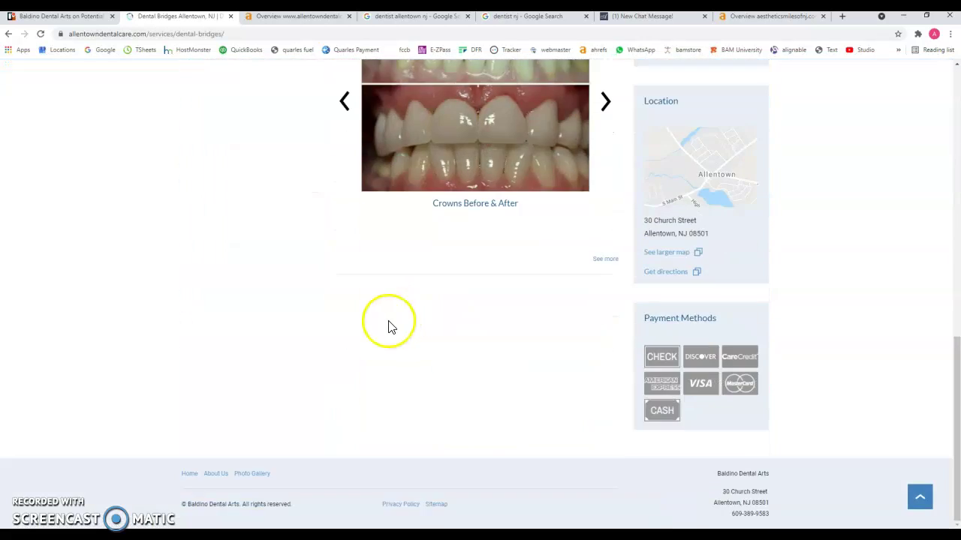
scroll(387, 322, "up", 7)
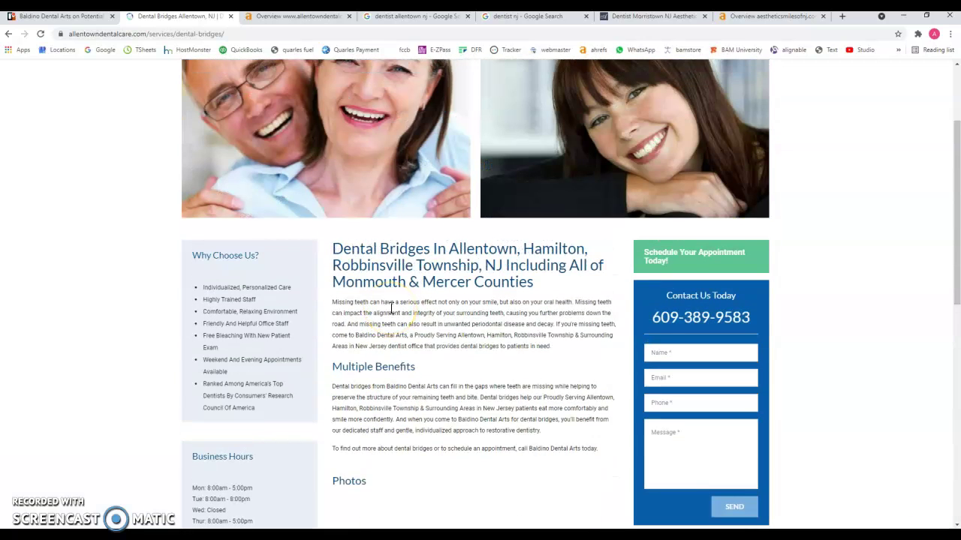
left_click(462, 345)
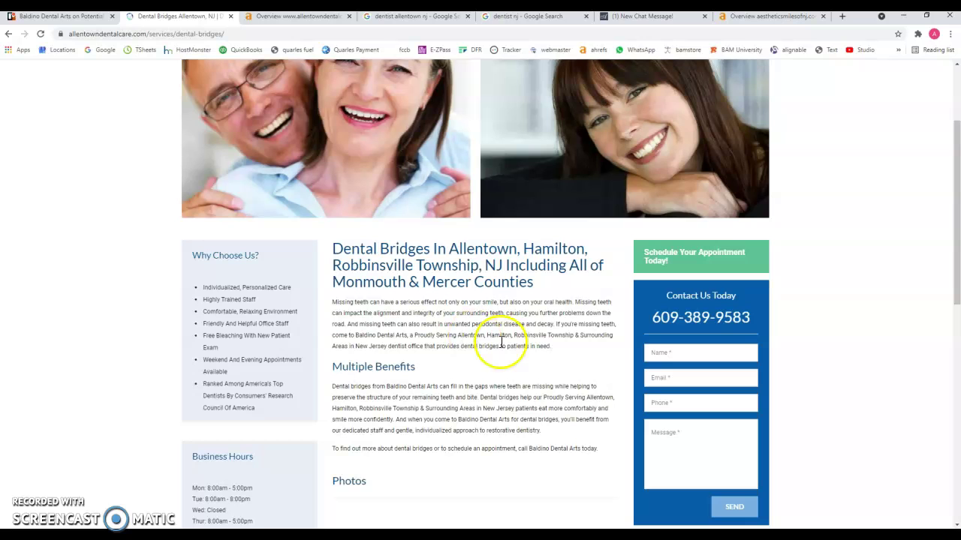
Step: Show the Ahrefs overview for allentowndentalcare.com: DR 1.9, 31 backlinks, 12 referring domains
left_click(298, 18)
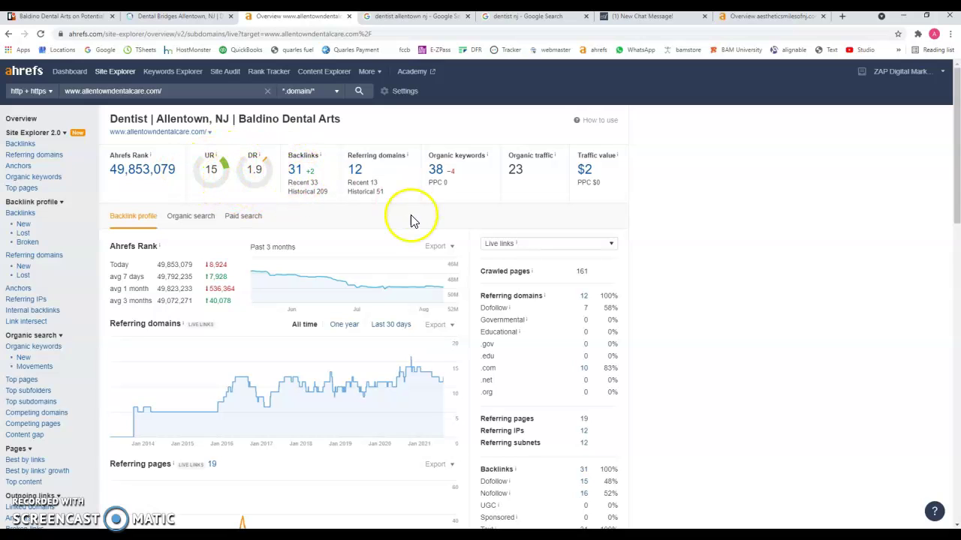
Step: Open allentowndentalcare.com's 38 organic keywords and scroll through the keyword table
left_click(435, 171)
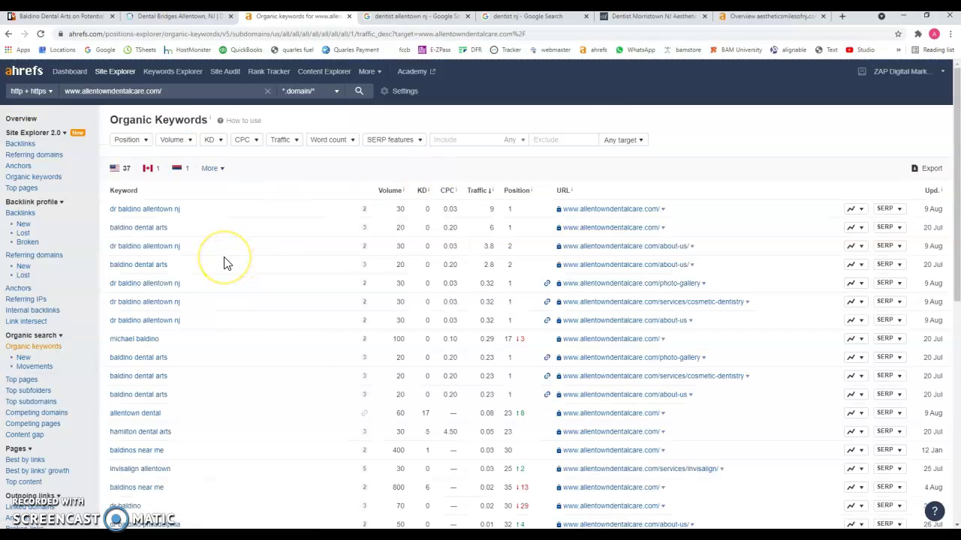
scroll(226, 262, "down", 2)
scroll(223, 262, "down", 3)
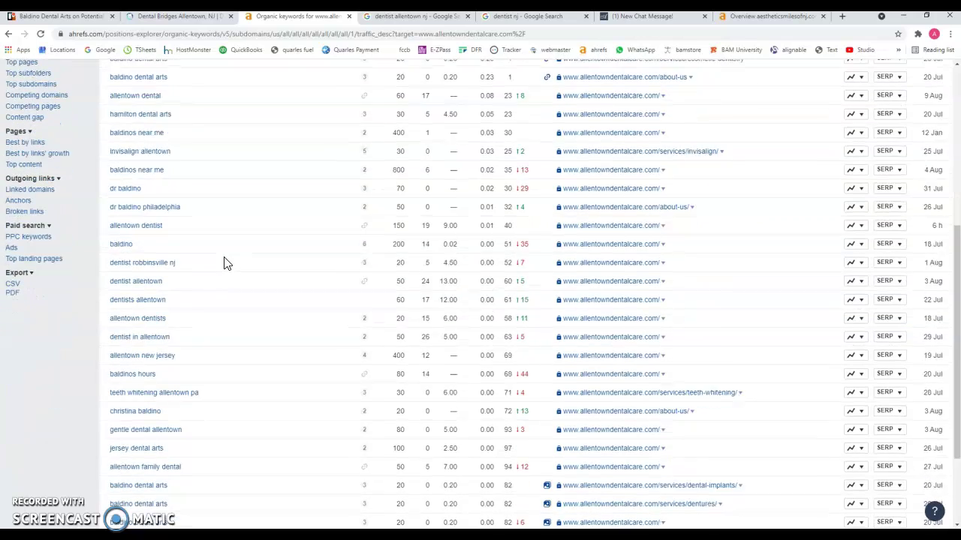
left_click(216, 260)
scroll(184, 248, "down", 2)
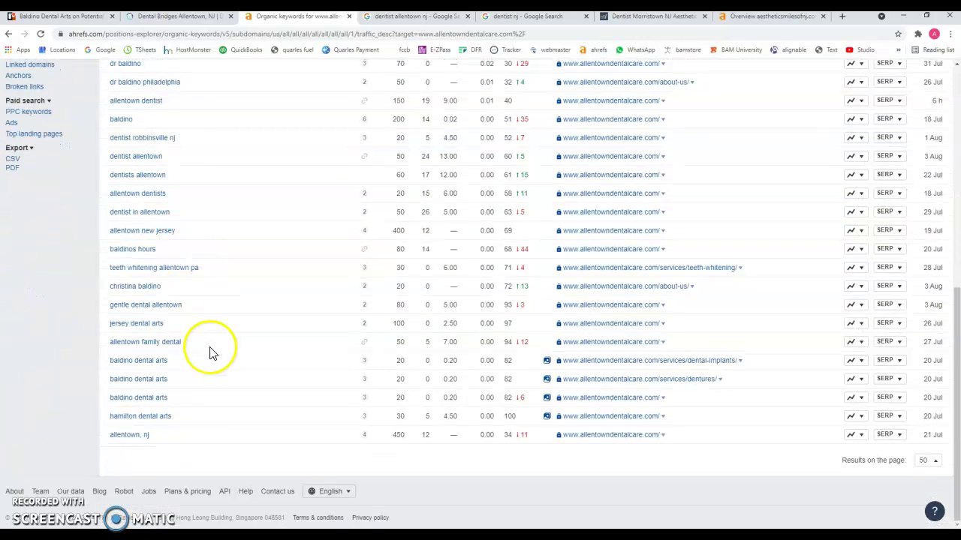
scroll(210, 349, "up", 3)
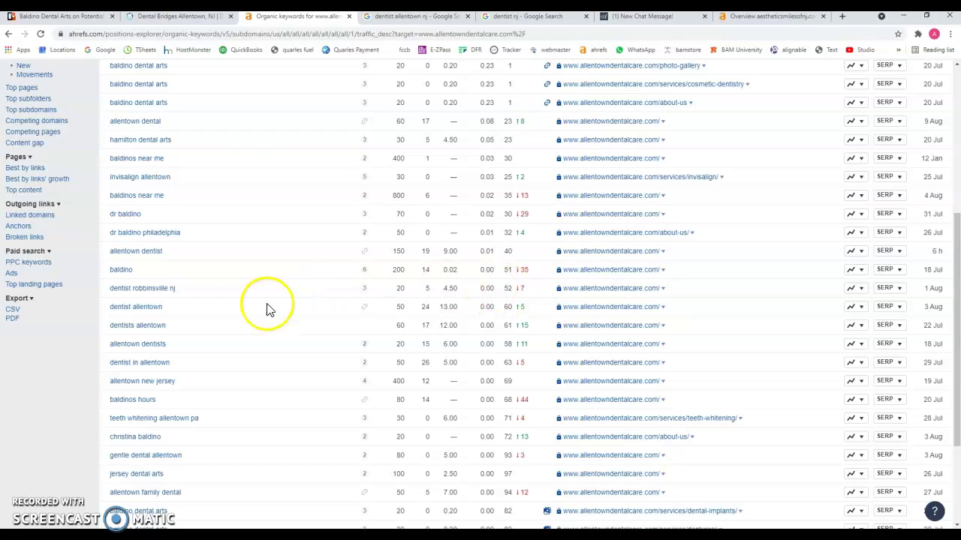
scroll(225, 322, "up", 3)
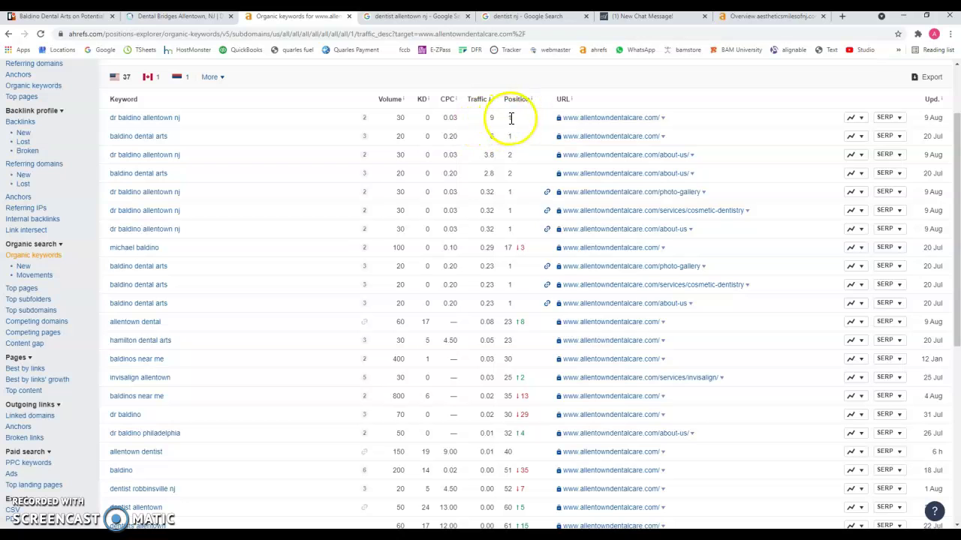
scroll(253, 241, "down", 1)
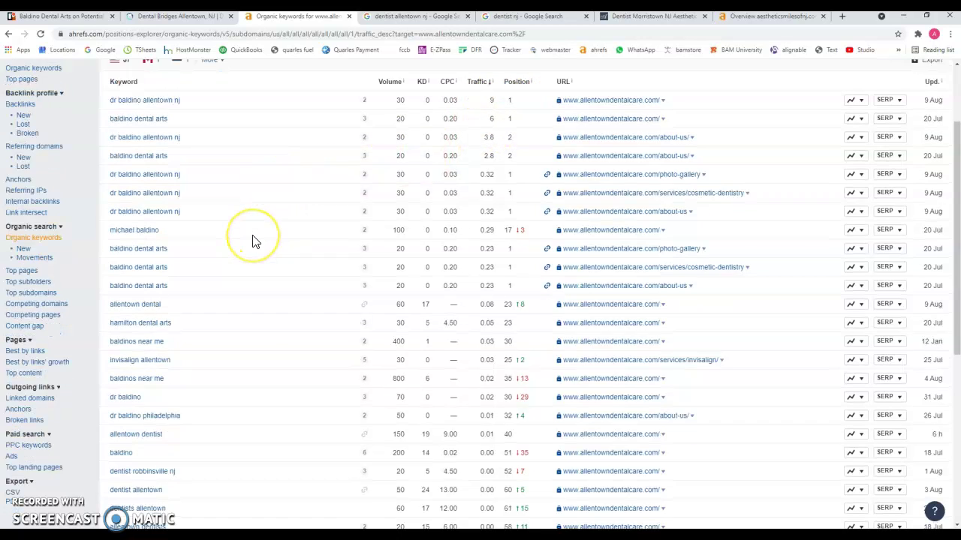
scroll(253, 241, "down", 2)
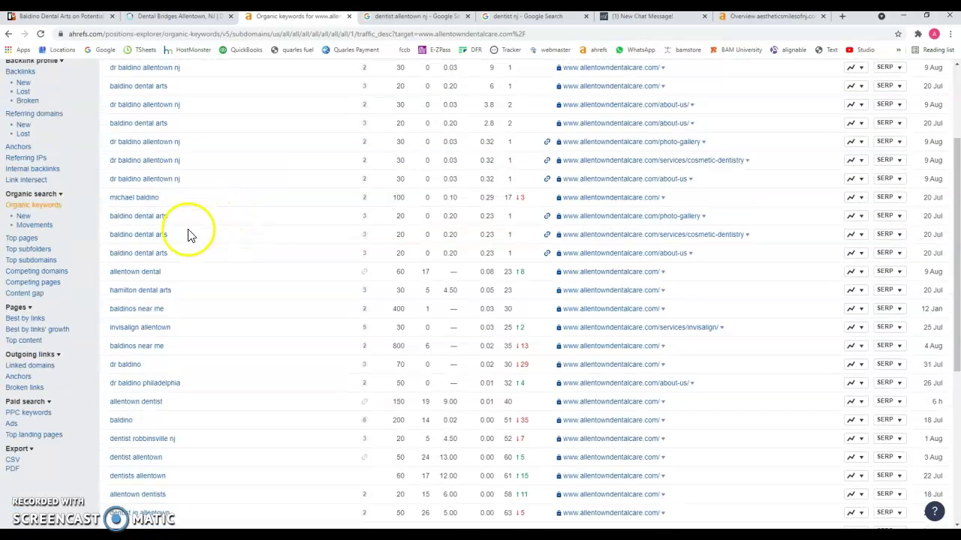
scroll(188, 237, "down", 2)
scroll(186, 238, "down", 2)
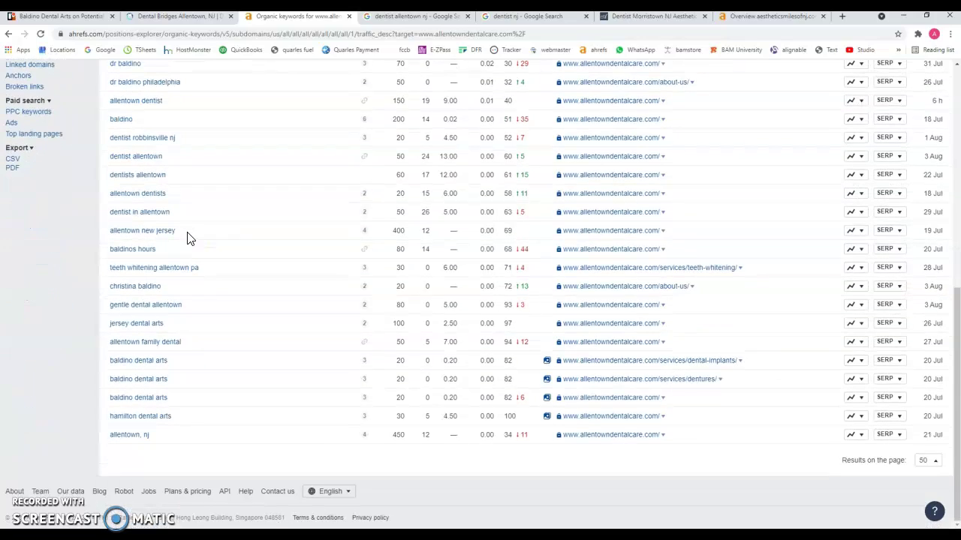
scroll(189, 238, "up", 10)
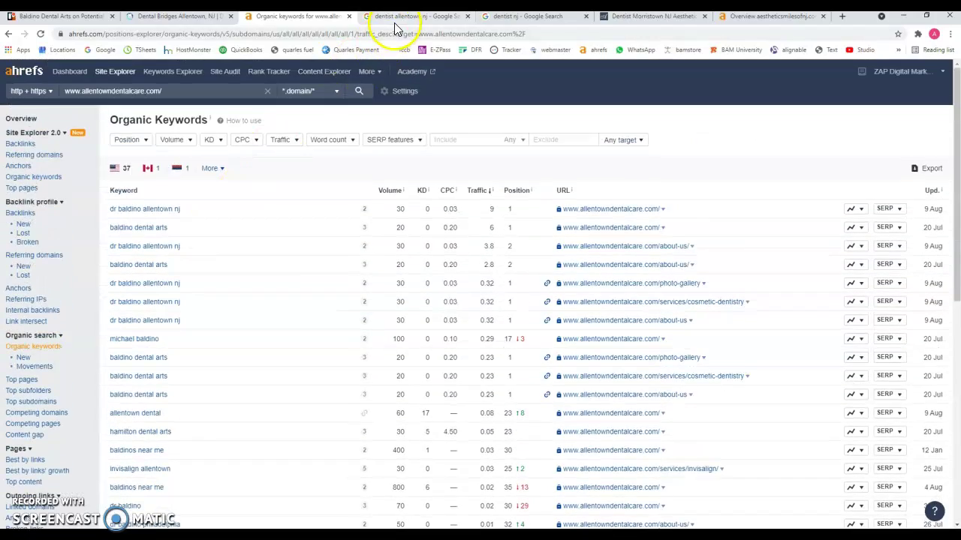
Step: Review the 'dentist allentown nj' results, where Baldino Dental Arts ranks first
left_click(398, 17)
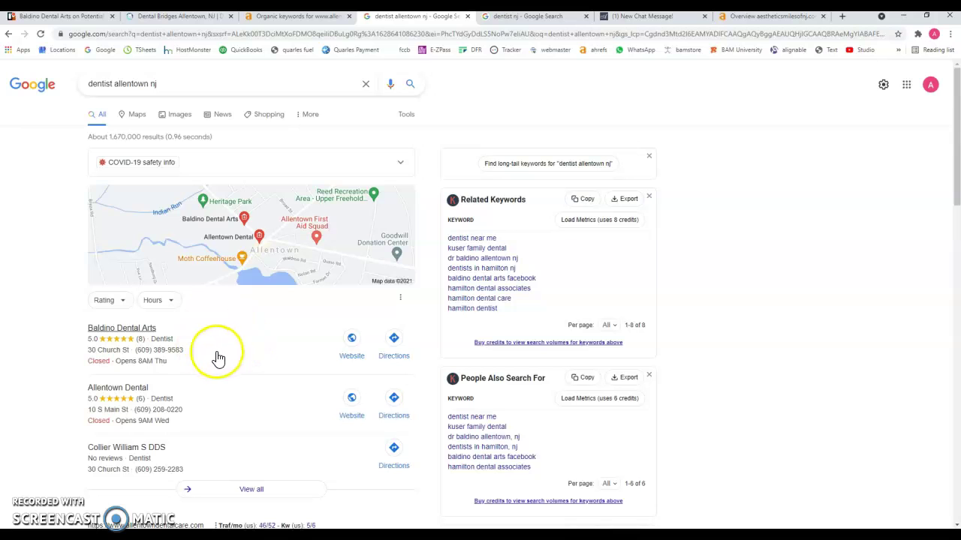
scroll(224, 351, "down", 3)
left_click(219, 343)
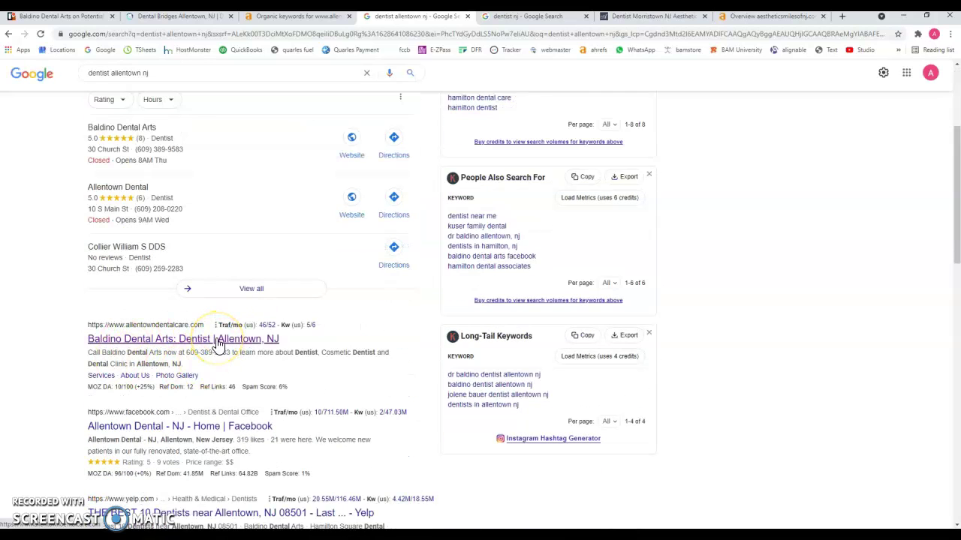
left_click(219, 343)
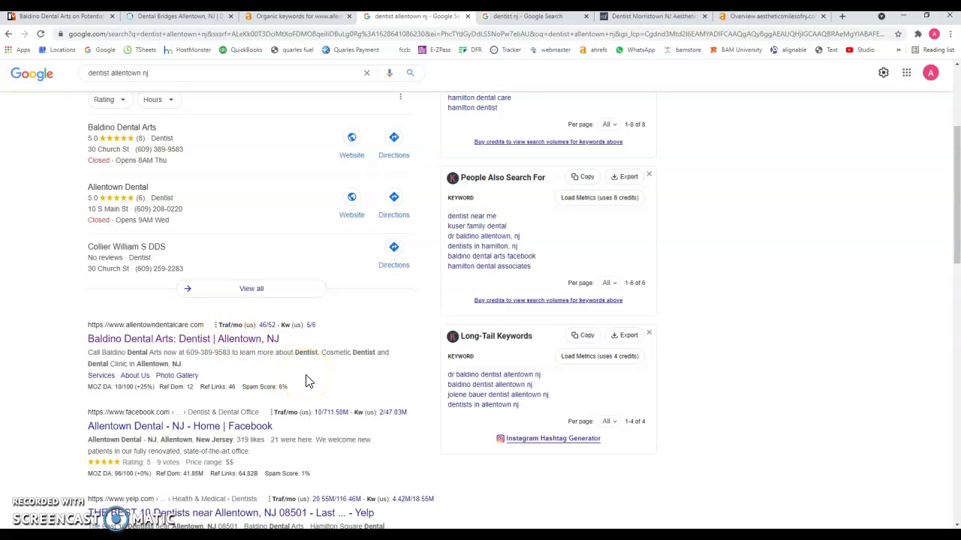
scroll(306, 381, "up", 3)
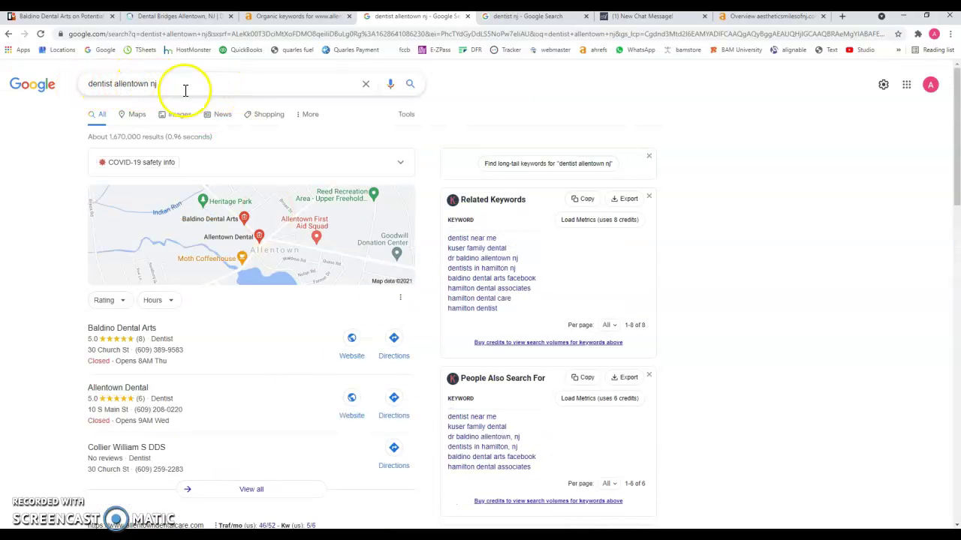
Step: Scroll through the 'dentist nj' Google results and their MozBar link metrics
left_click(523, 21)
scroll(232, 271, "up", 5)
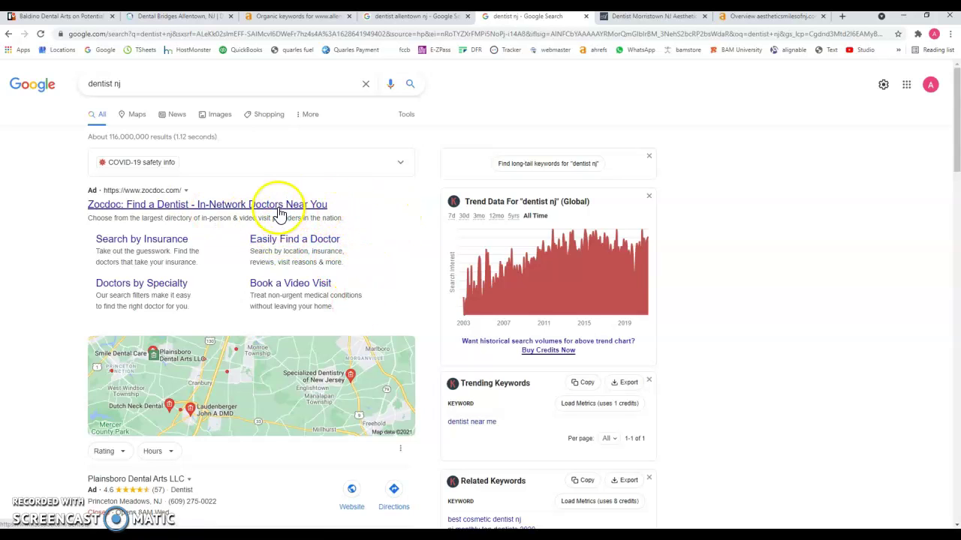
scroll(332, 258, "down", 5)
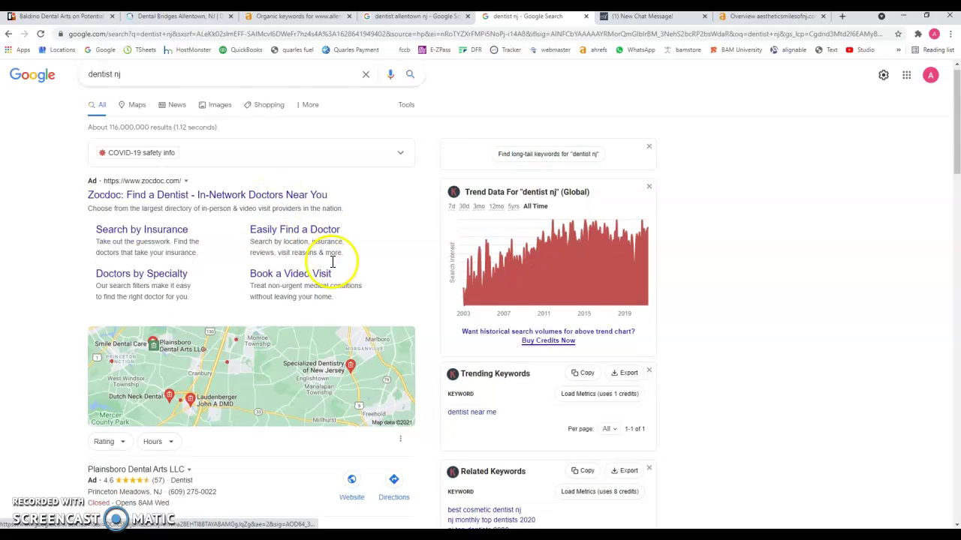
scroll(234, 305, "down", 3)
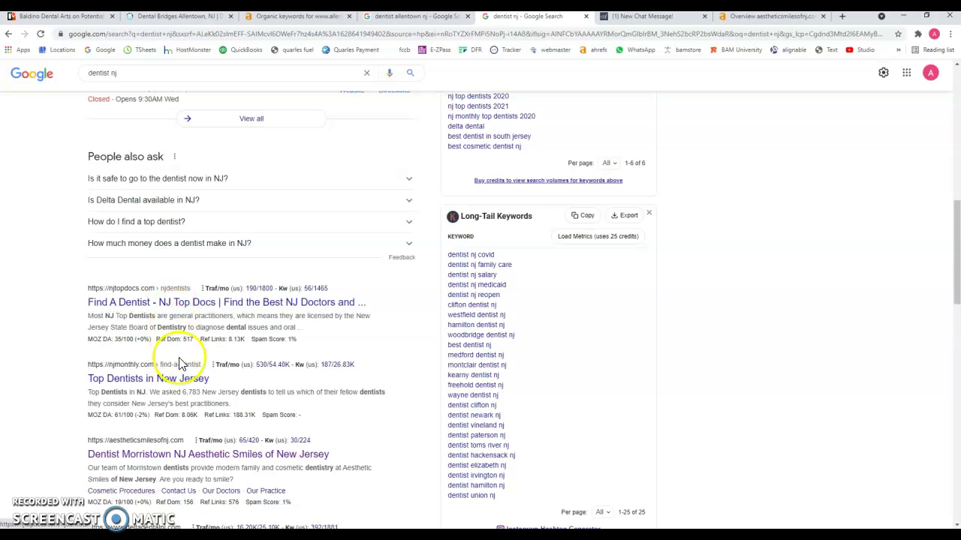
scroll(218, 379, "up", 3)
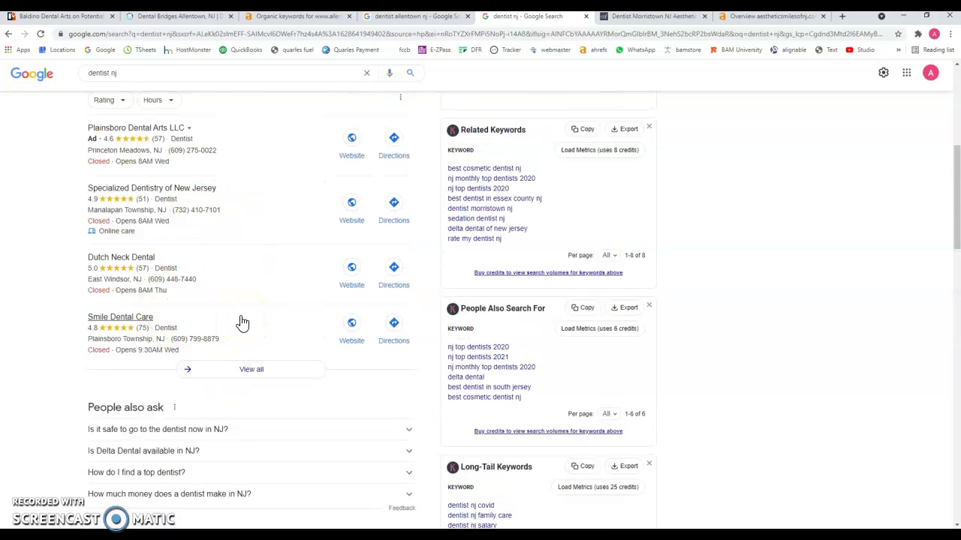
scroll(240, 322, "up", 5)
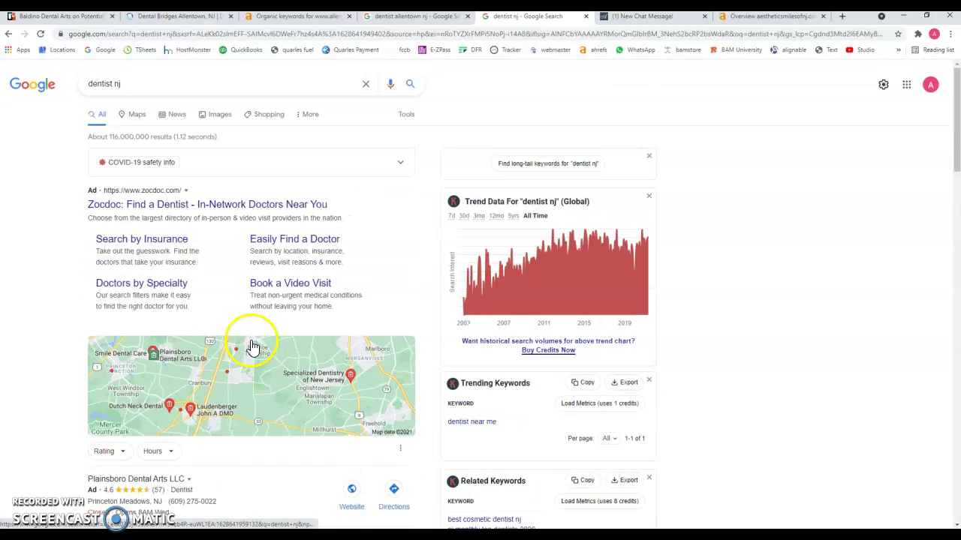
scroll(206, 319, "down", 5)
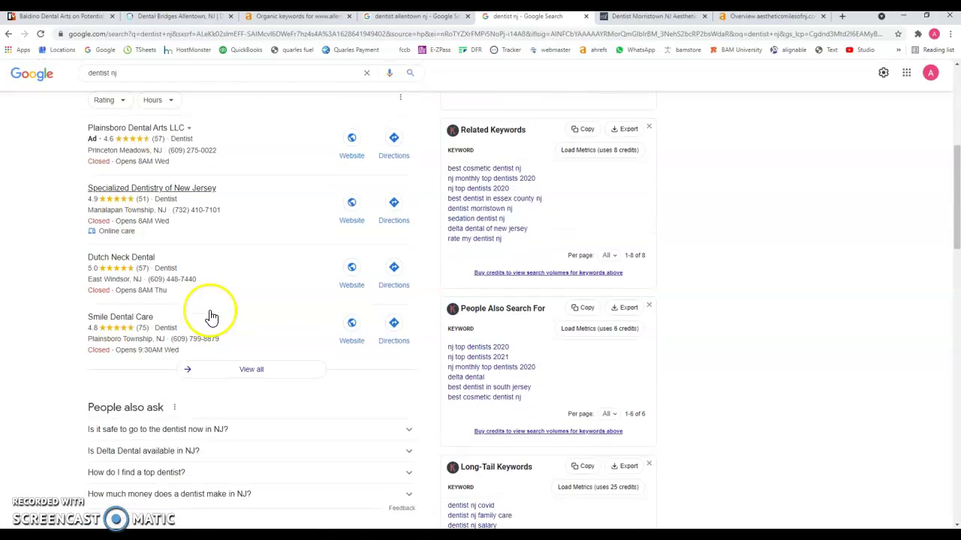
scroll(258, 267, "down", 3)
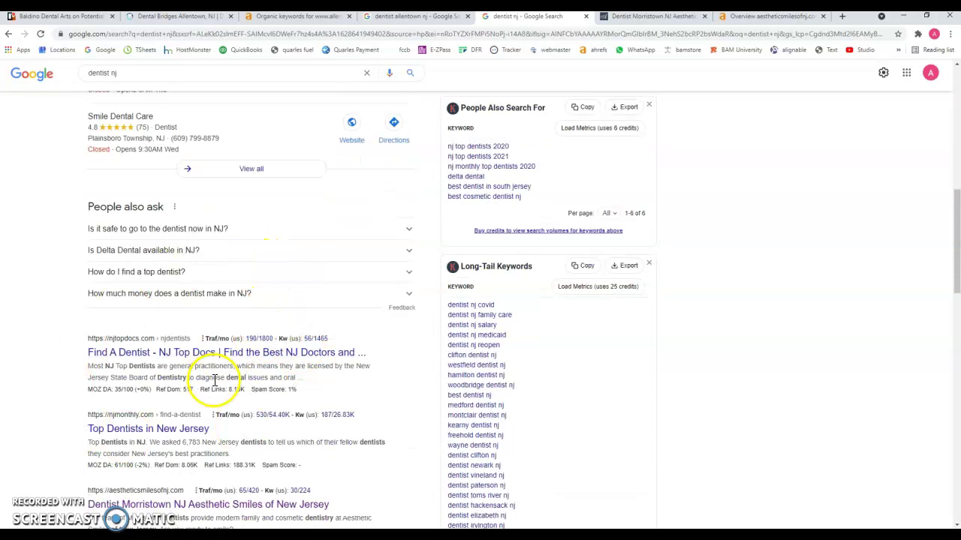
scroll(217, 380, "up", 3)
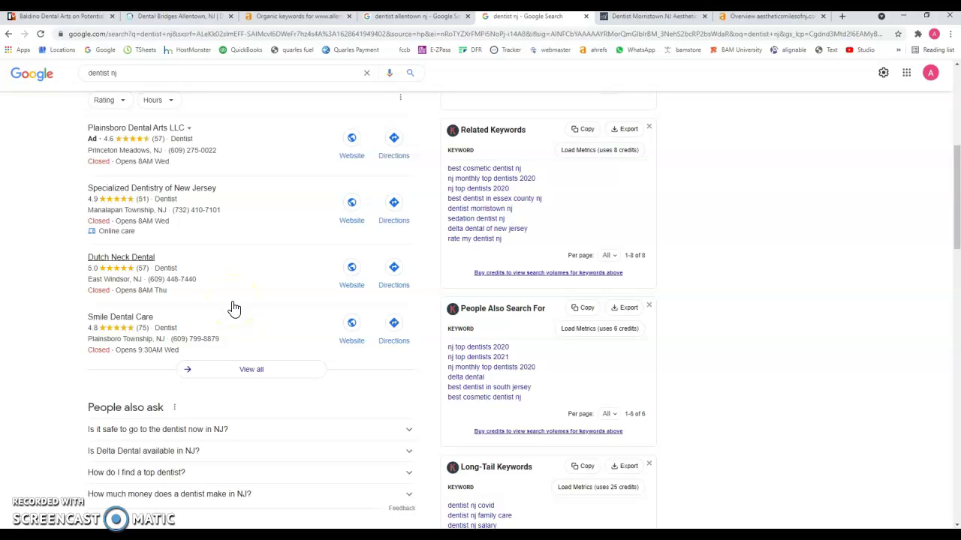
Step: Locate the Aesthetic Smiles of New Jersey result and inspect its metrics line
left_click(219, 255)
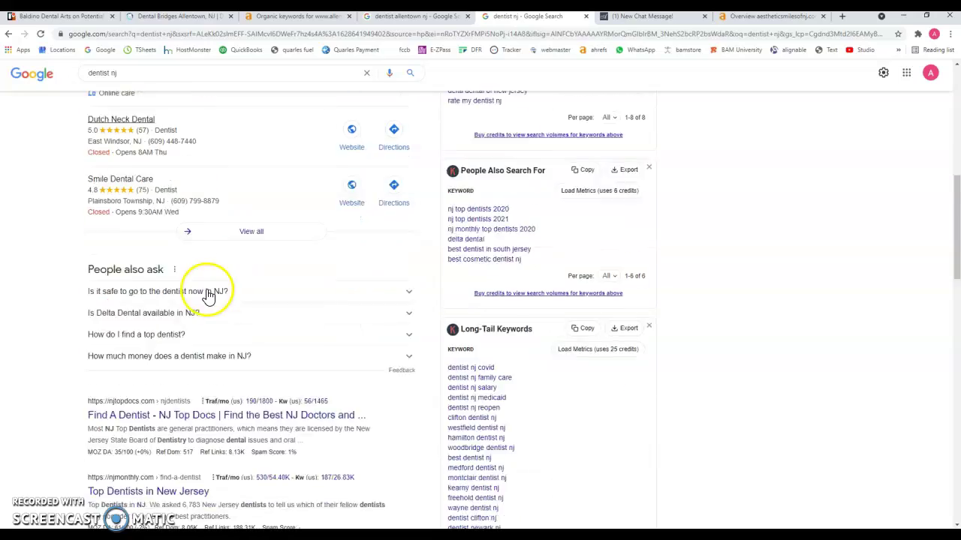
scroll(214, 304, "down", 2)
scroll(259, 393, "down", 1)
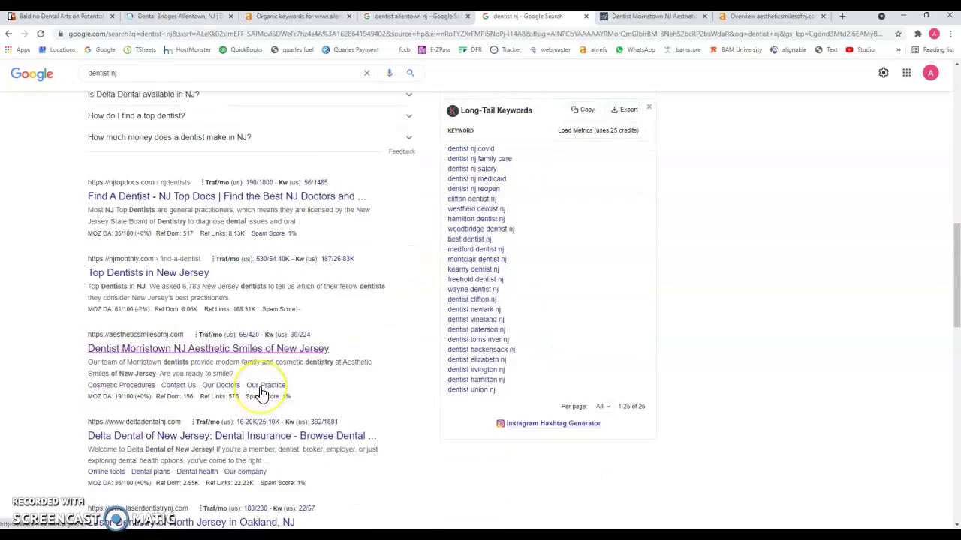
scroll(261, 393, "down", 10)
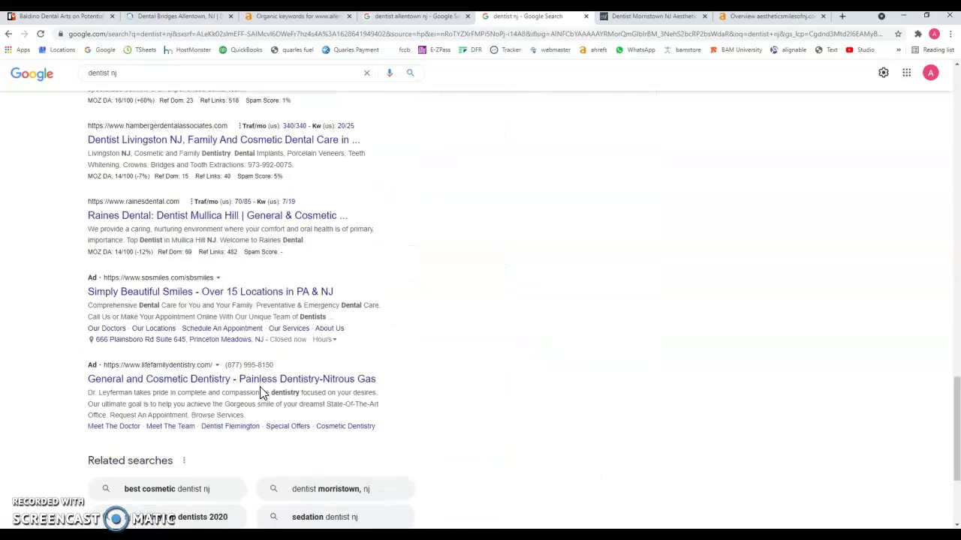
scroll(262, 392, "down", 3)
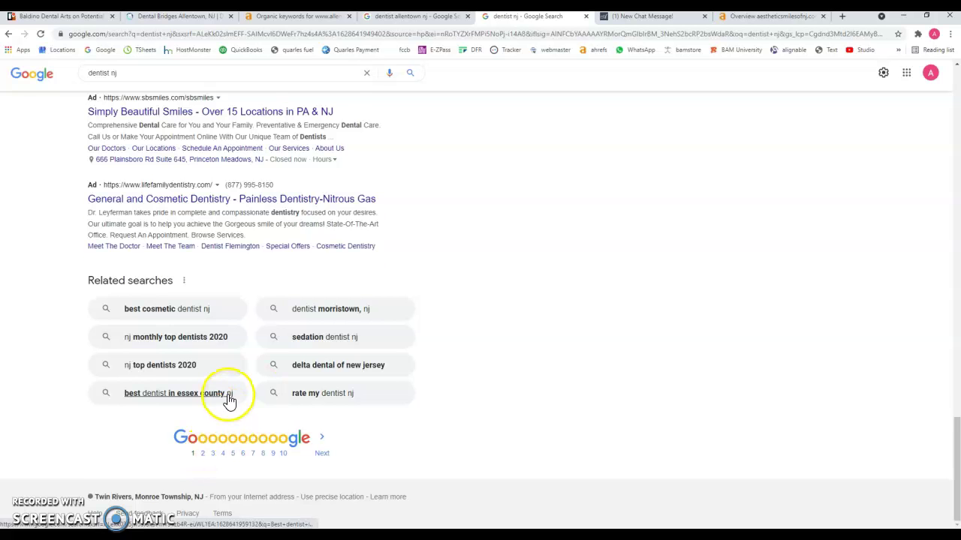
scroll(229, 401, "up", 4)
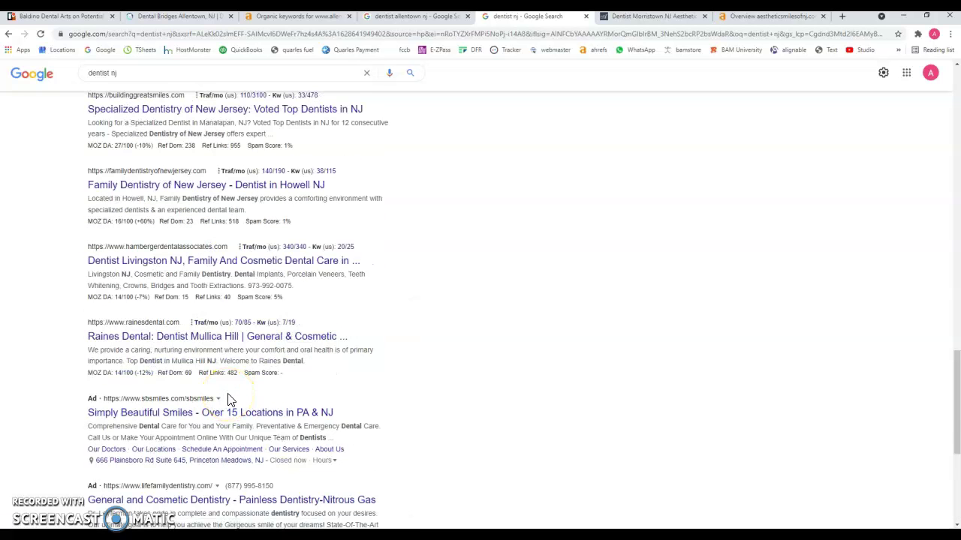
scroll(231, 400, "up", 3)
scroll(229, 400, "up", 5)
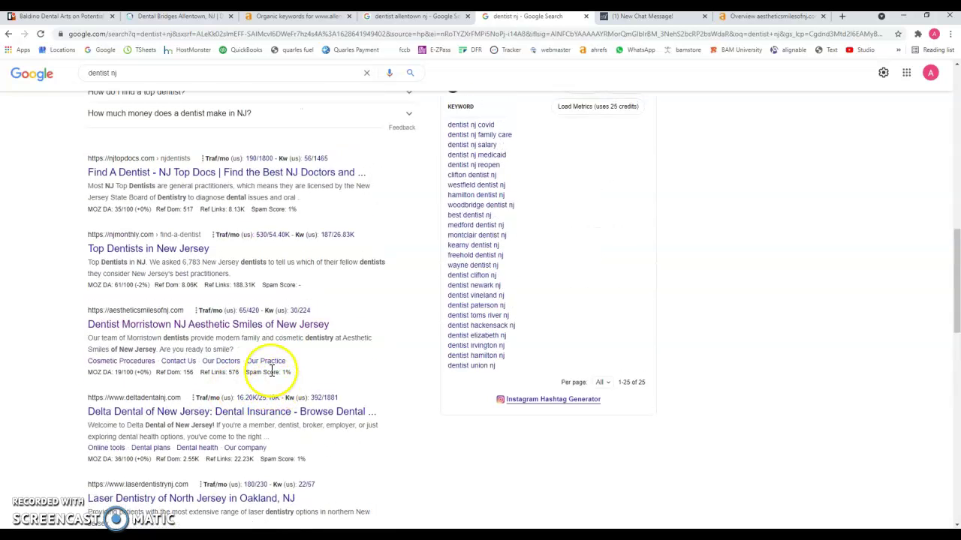
mouse_move(272, 371)
scroll(274, 367, "up", 3)
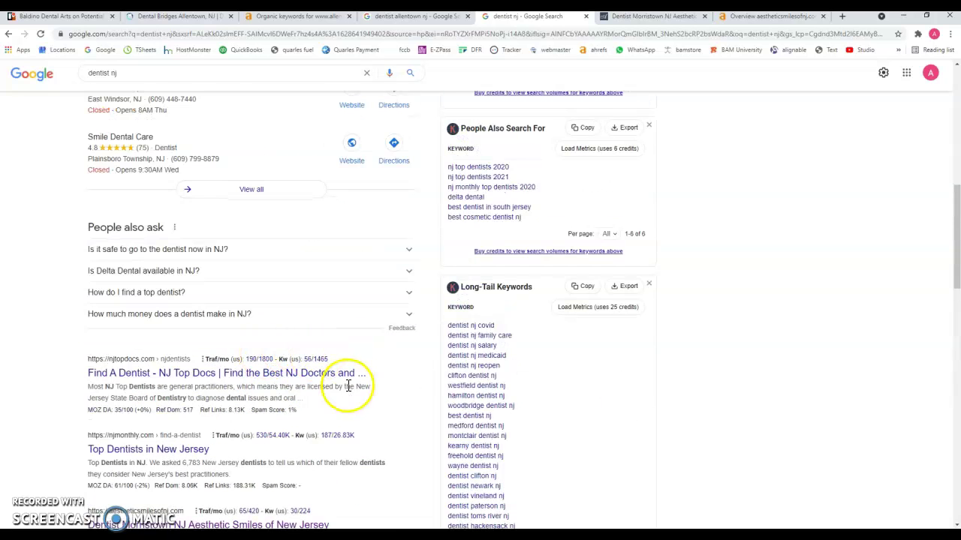
scroll(351, 389, "up", 3)
scroll(343, 396, "down", 2)
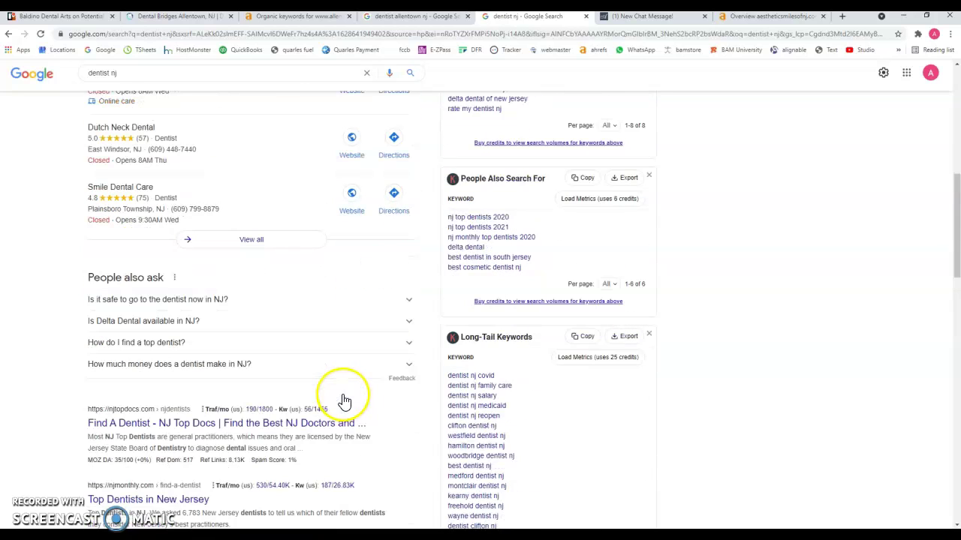
scroll(334, 405, "down", 1)
scroll(353, 398, "up", 1)
Step: Scroll the Aesthetic Smiles of New Jersey homepage down to the footer and back up
left_click(647, 23)
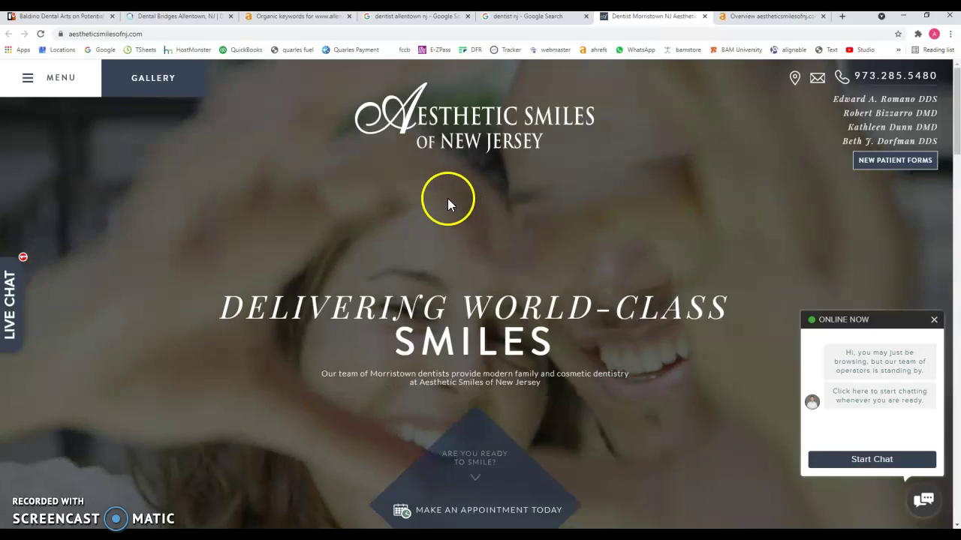
scroll(463, 236, "down", 3)
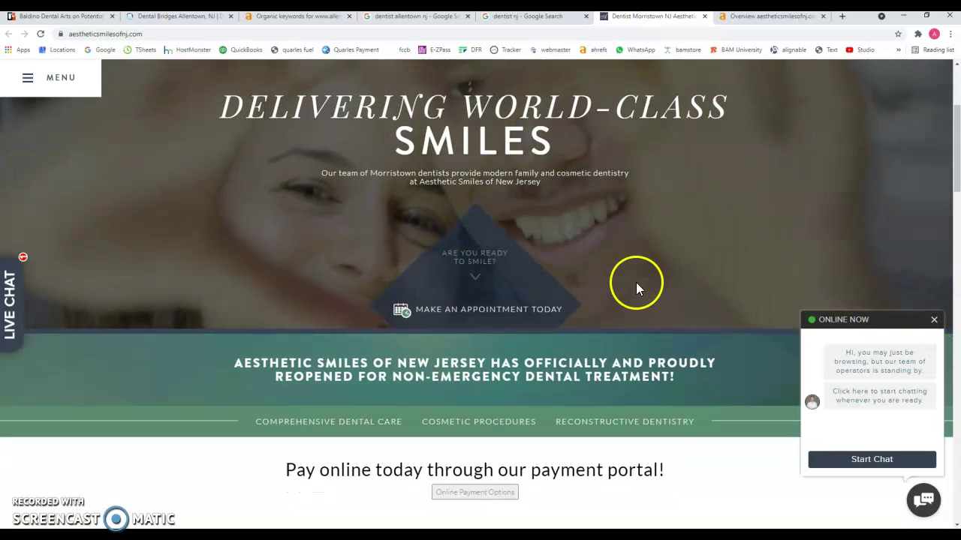
scroll(631, 287, "down", 5)
scroll(353, 290, "down", 3)
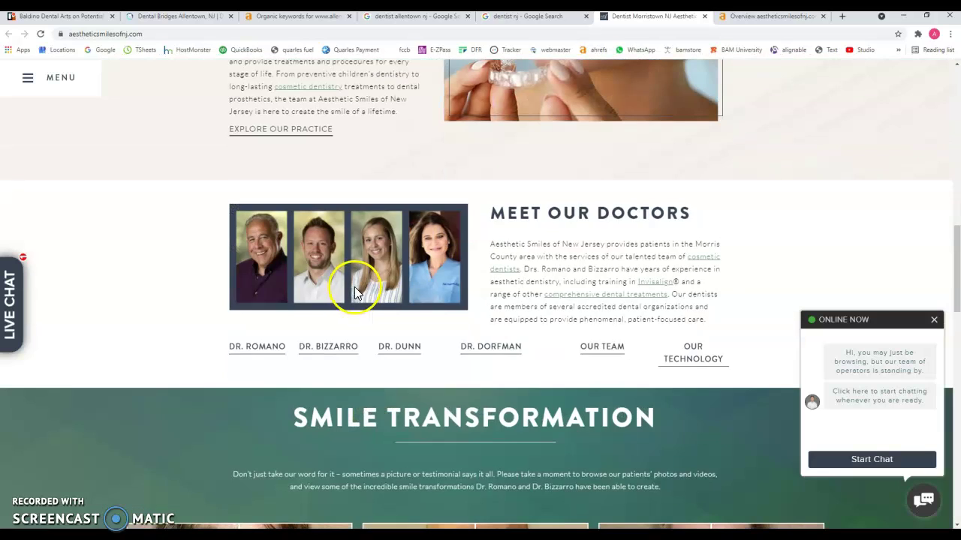
scroll(201, 273, "down", 1)
scroll(201, 272, "down", 9)
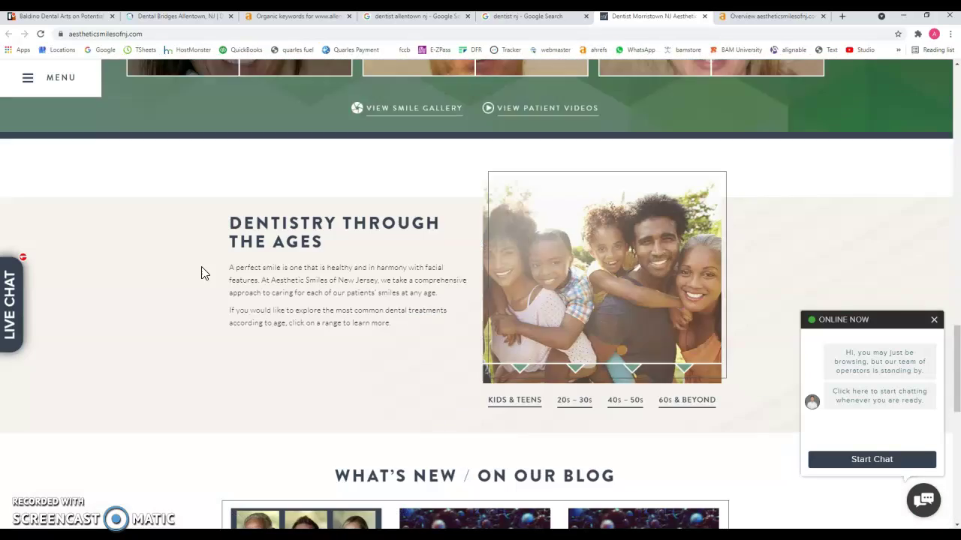
scroll(189, 284, "down", 3)
scroll(188, 282, "down", 3)
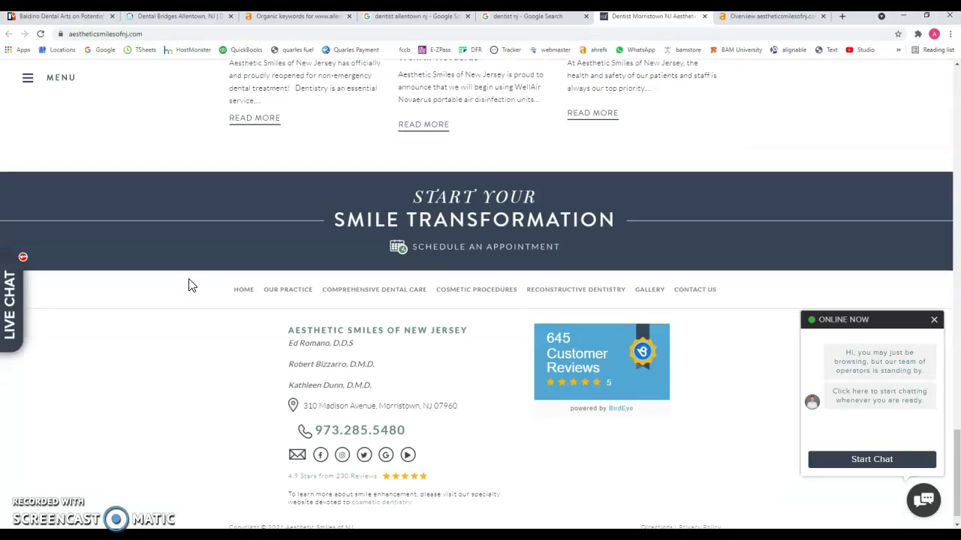
scroll(186, 284, "up", 4)
scroll(184, 286, "up", 8)
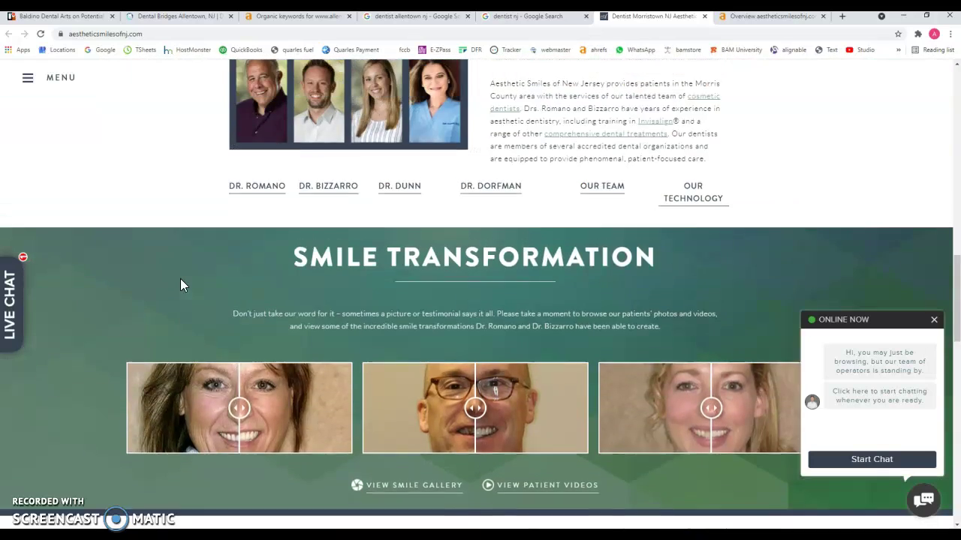
scroll(184, 283, "up", 7)
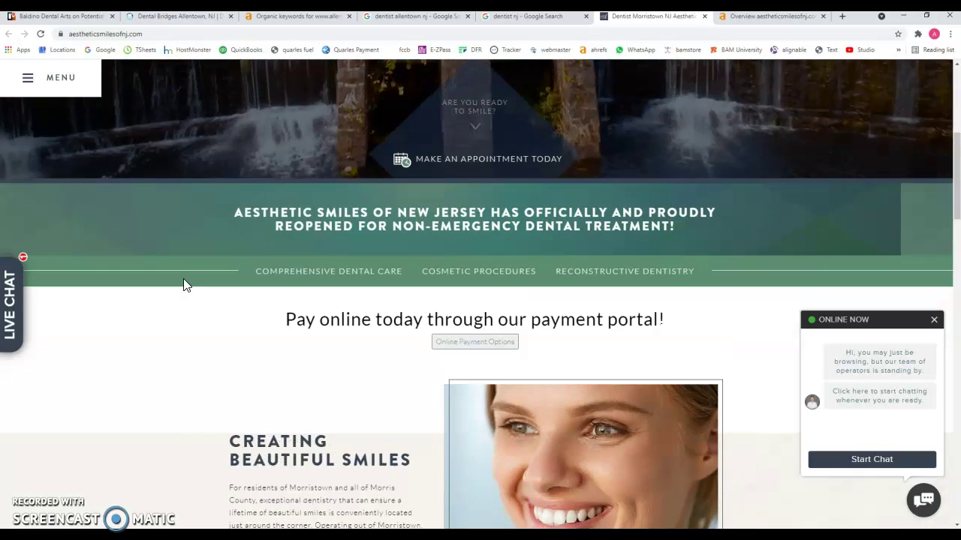
left_click(284, 330)
scroll(283, 333, "up", 3)
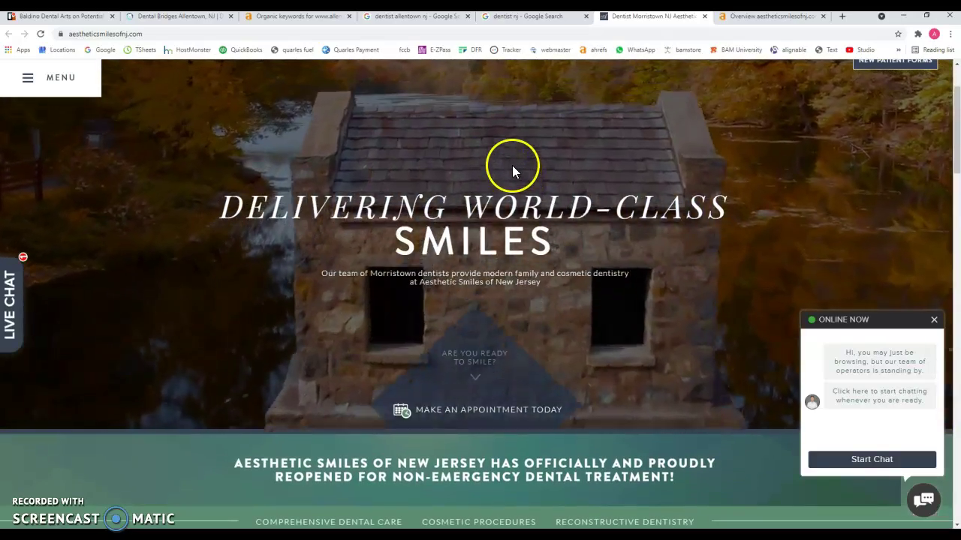
Step: Open the 958 organic keywords report from aestheticsmilesofnj.com's Ahrefs overview
left_click(739, 17)
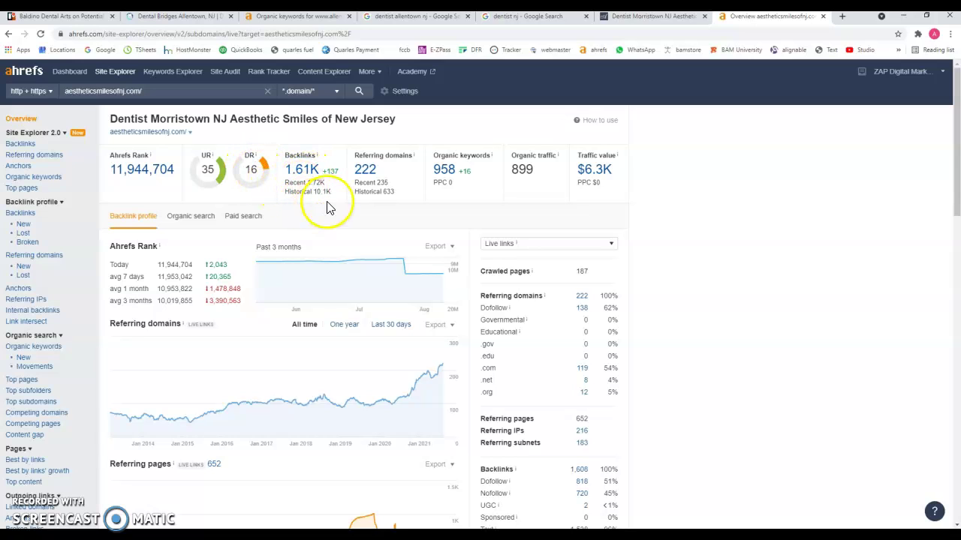
left_click(444, 172)
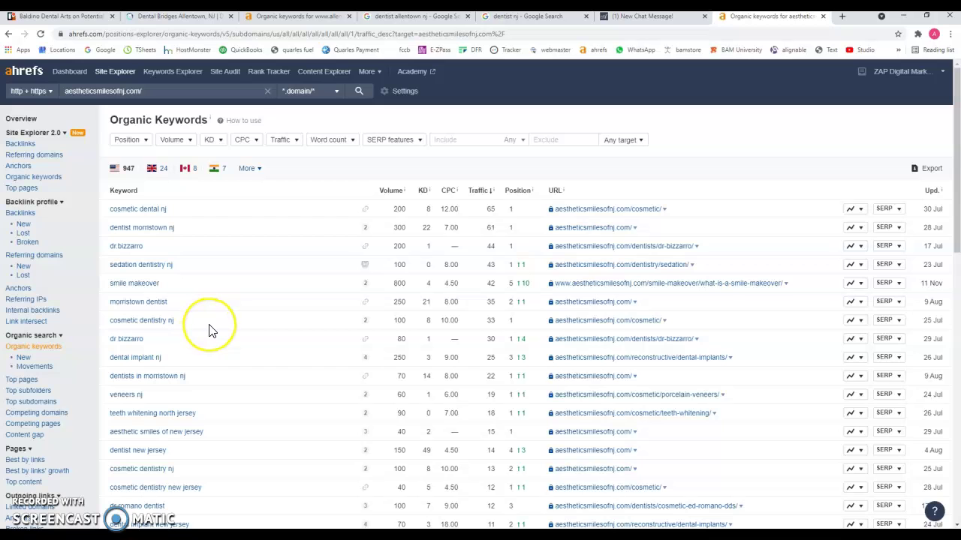
Step: Scroll aestheticsmilesofnj.com's keyword table, check a position-change indicator, then return to the top
scroll(210, 330, "down", 2)
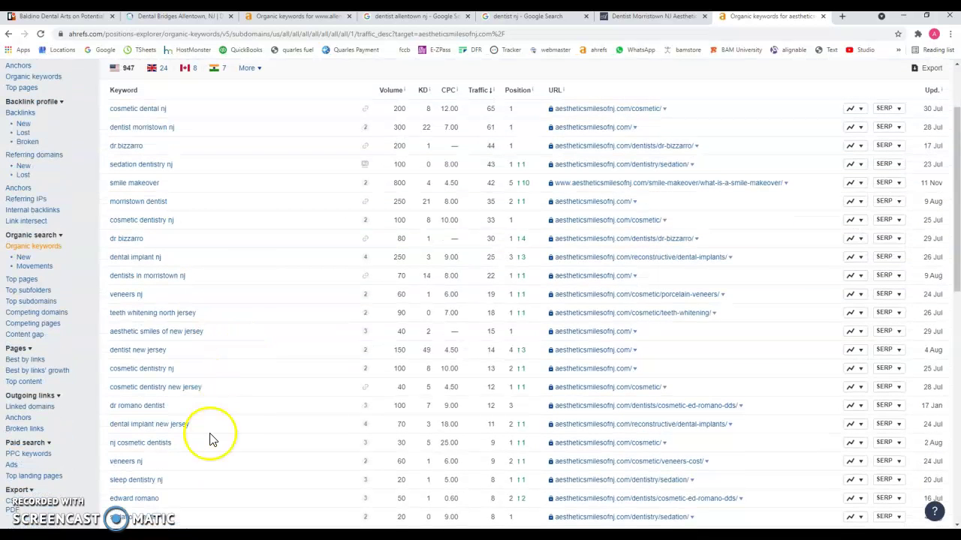
scroll(235, 415, "down", 1)
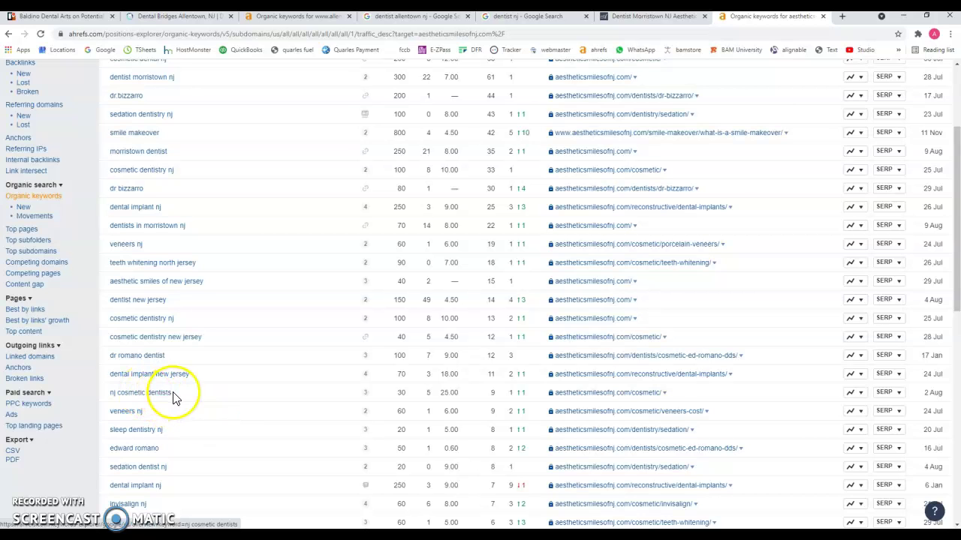
scroll(165, 398, "down", 1)
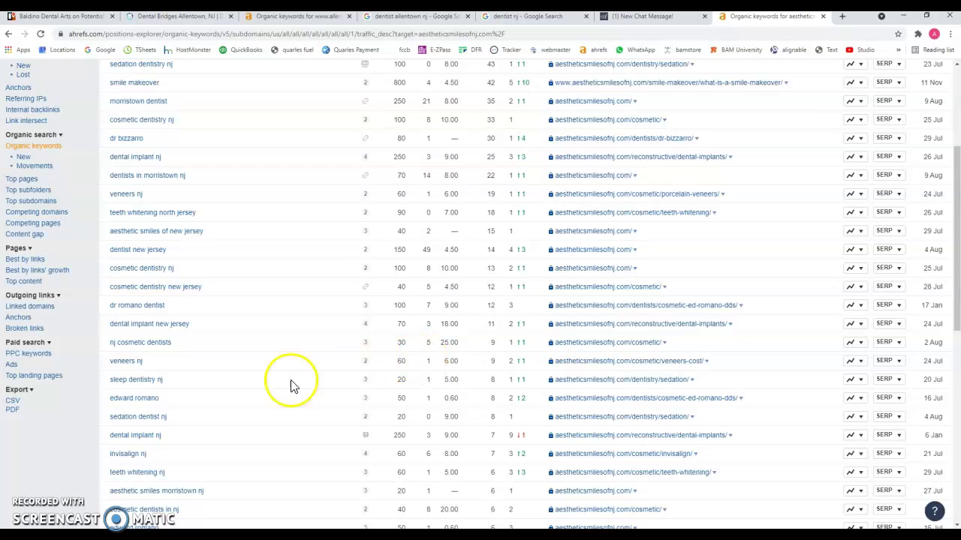
scroll(221, 394, "down", 2)
scroll(222, 390, "down", 2)
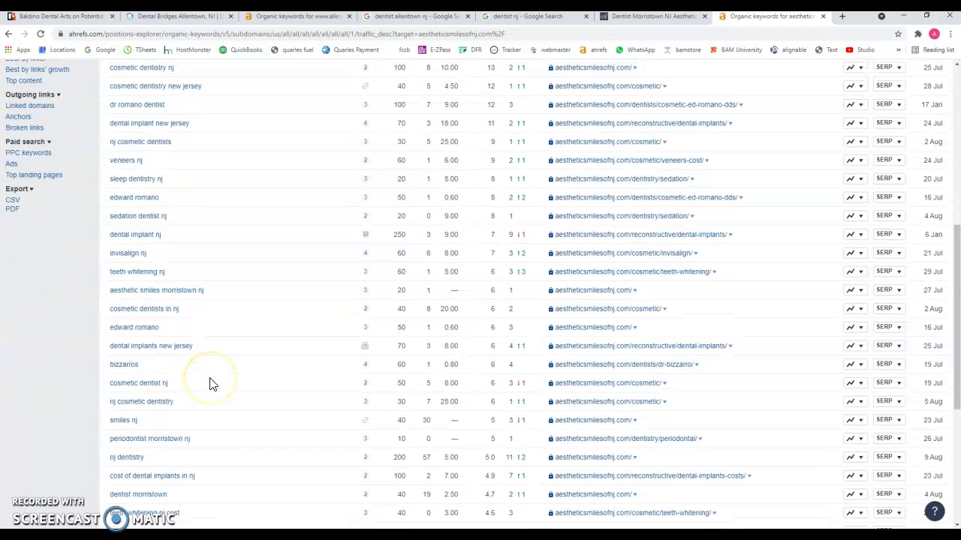
scroll(210, 384, "down", 2)
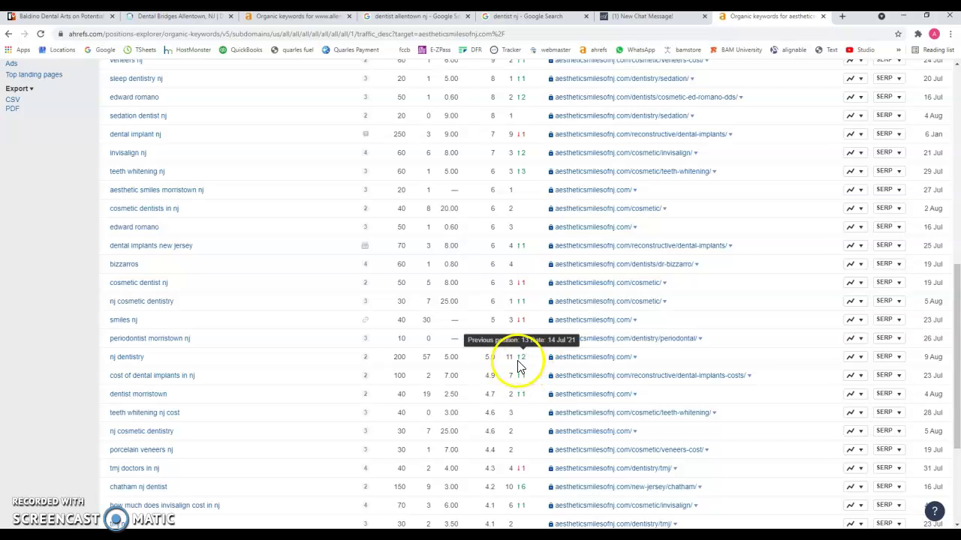
mouse_move(521, 358)
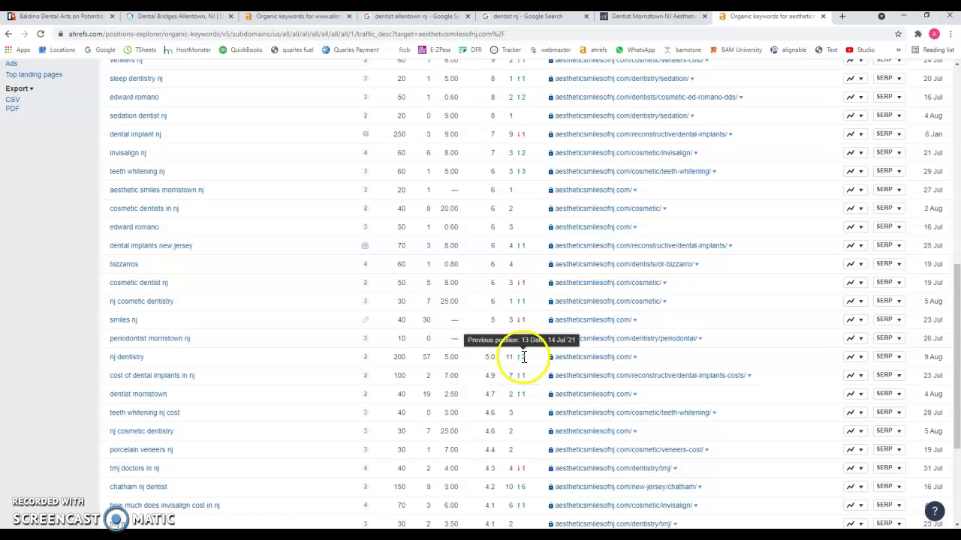
scroll(309, 365, "down", 2)
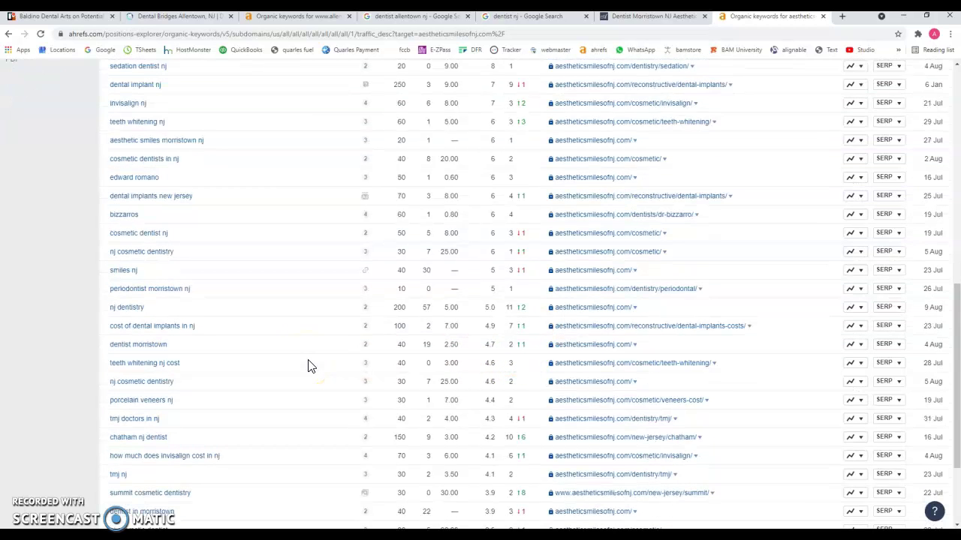
scroll(313, 365, "down", 1)
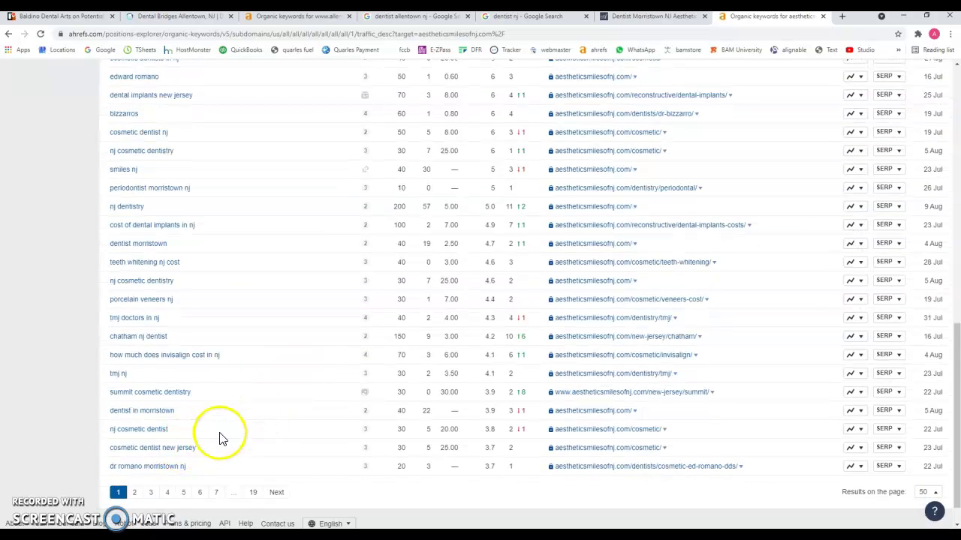
scroll(222, 428, "up", 10)
scroll(223, 428, "up", 3)
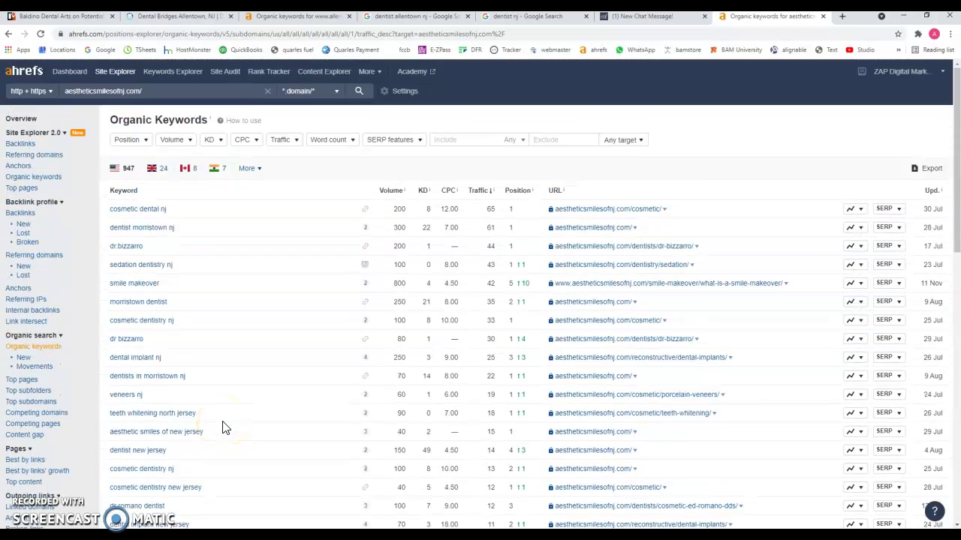
Step: Switch Baldino's Ahrefs report from organic keywords to Overview, then return to Dental Bridges
left_click(201, 18)
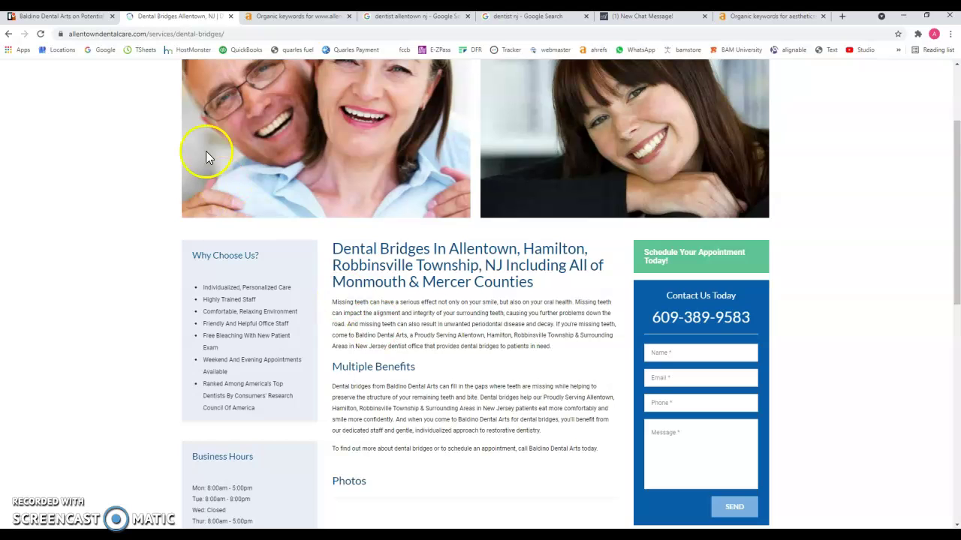
left_click(279, 16)
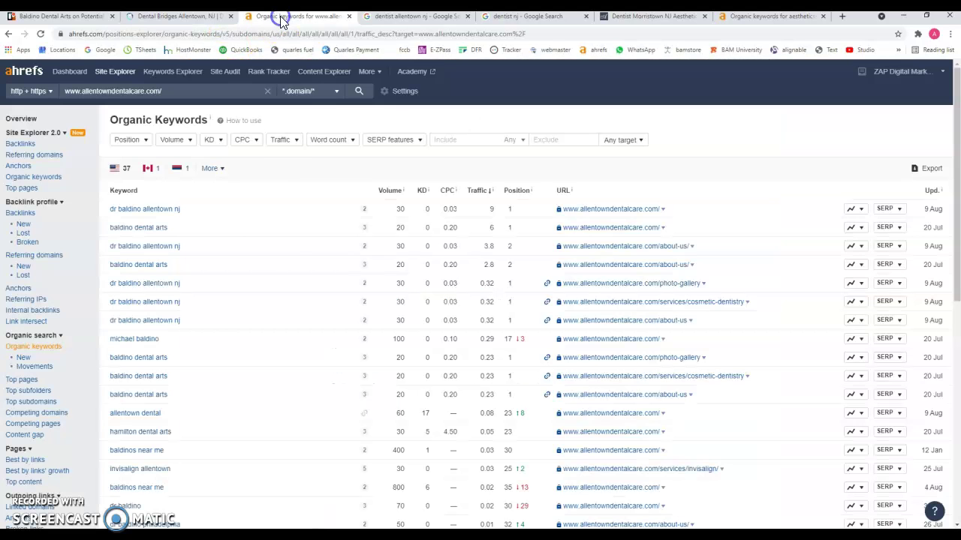
left_click(22, 120)
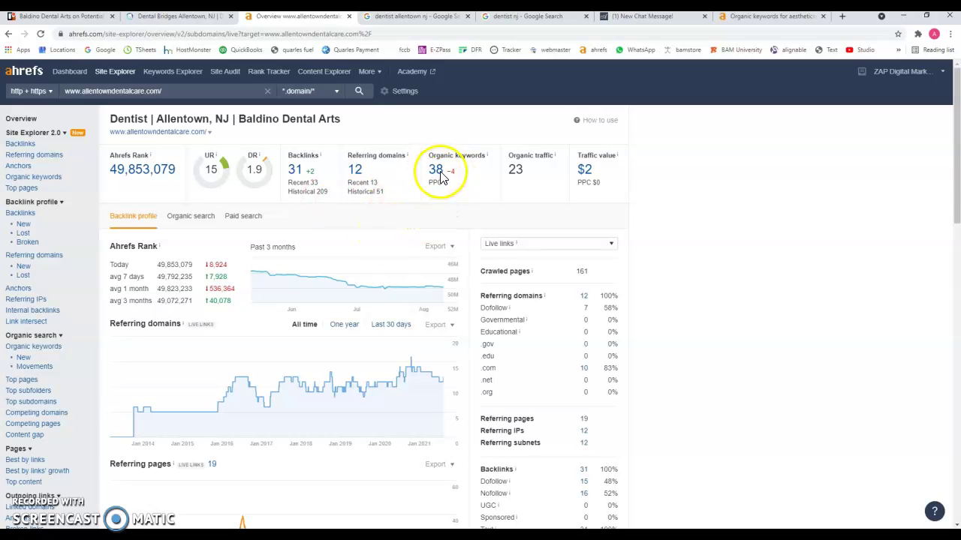
left_click(174, 18)
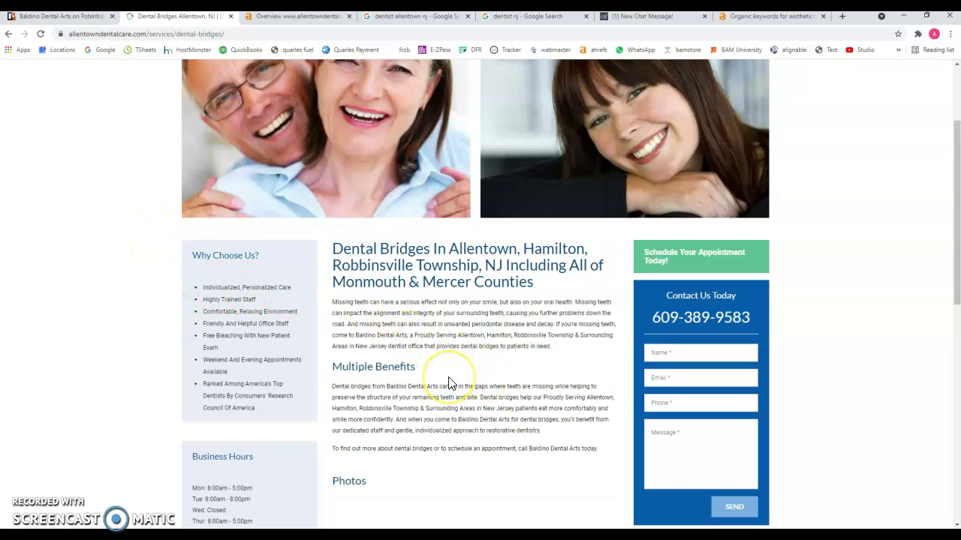
scroll(449, 384, "up", 2)
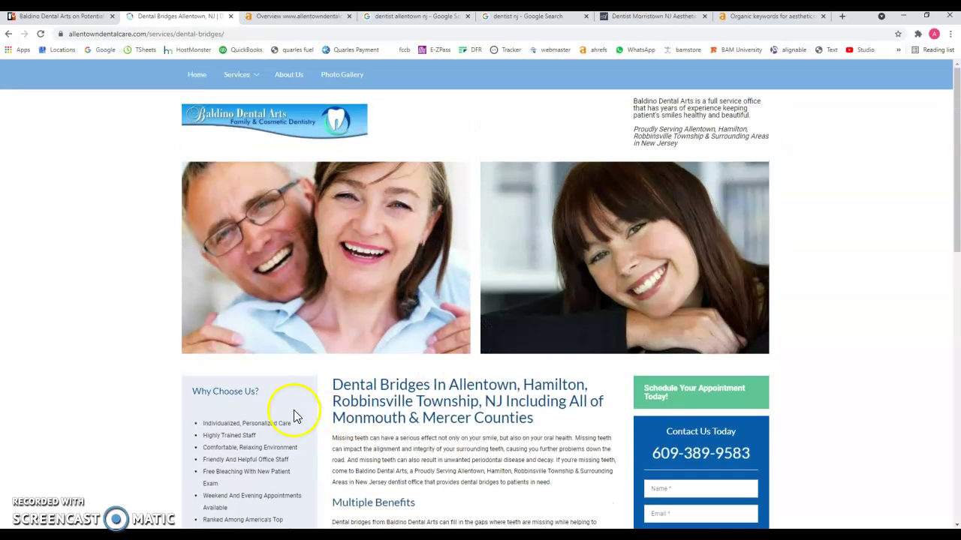